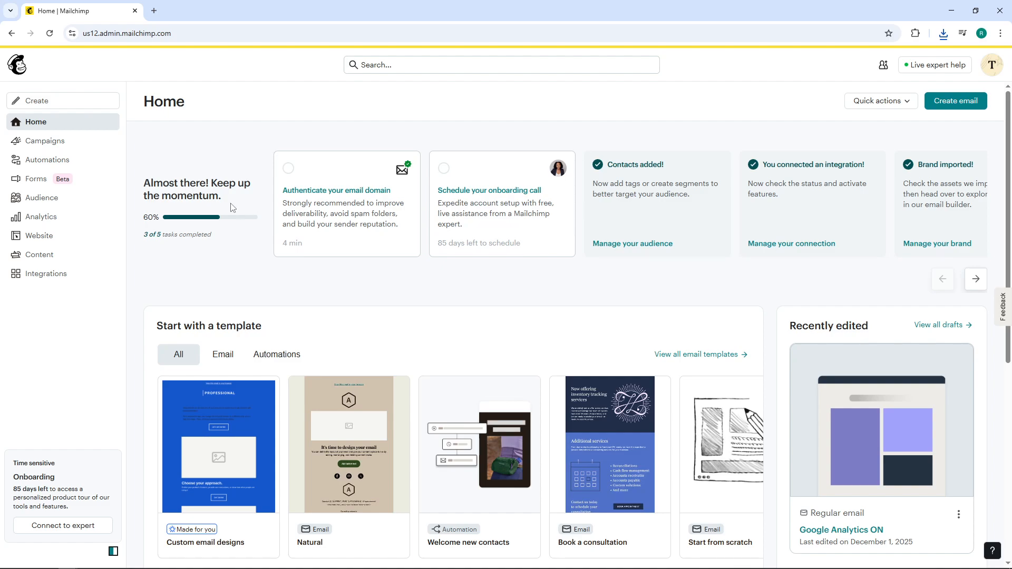
- Create an automation flow from scratch named "Welcome Message Tutorials Lab 101" and proceed to choosing its trigger
left_click(42, 161)
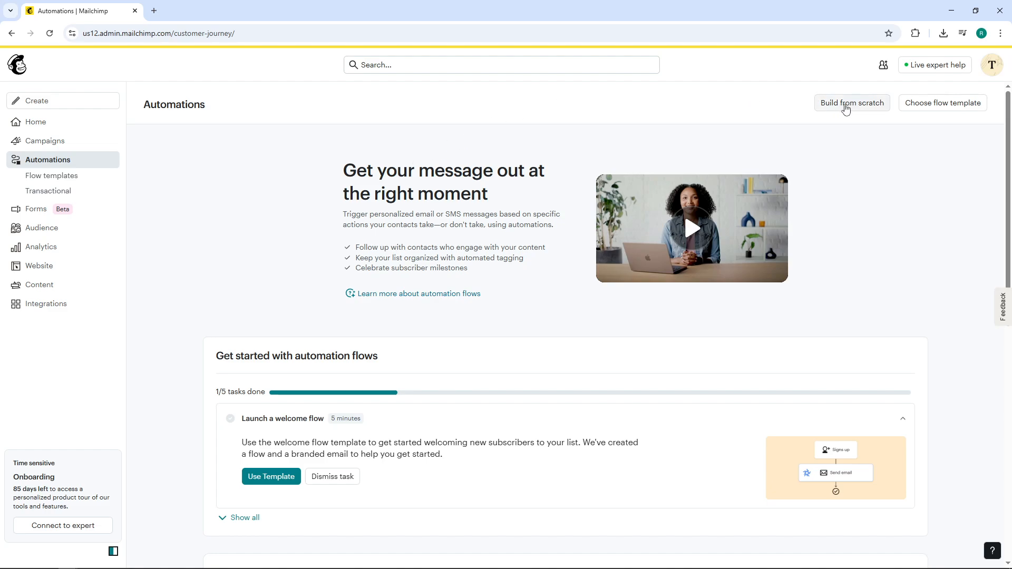
left_click(846, 108)
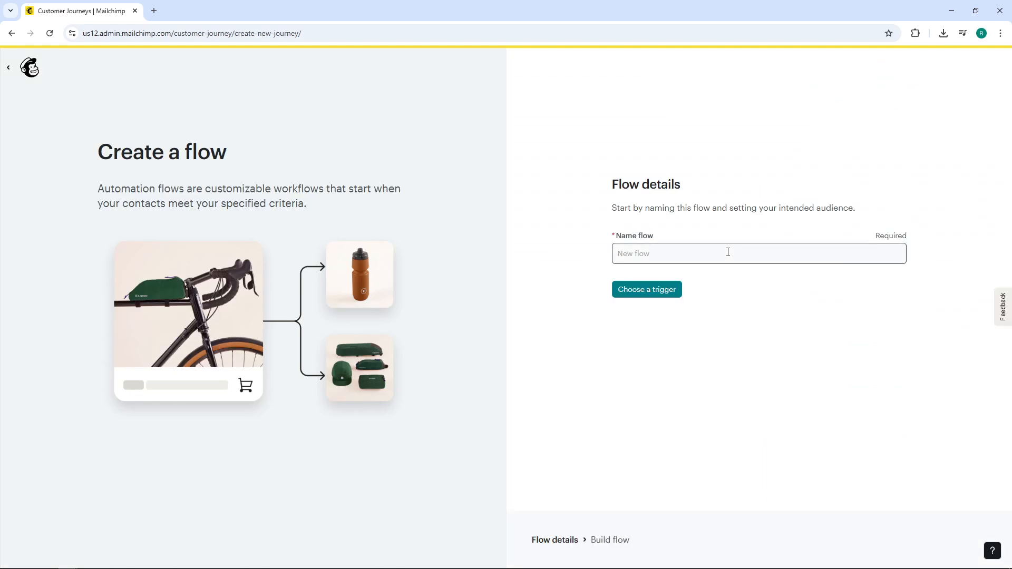
left_click(728, 253)
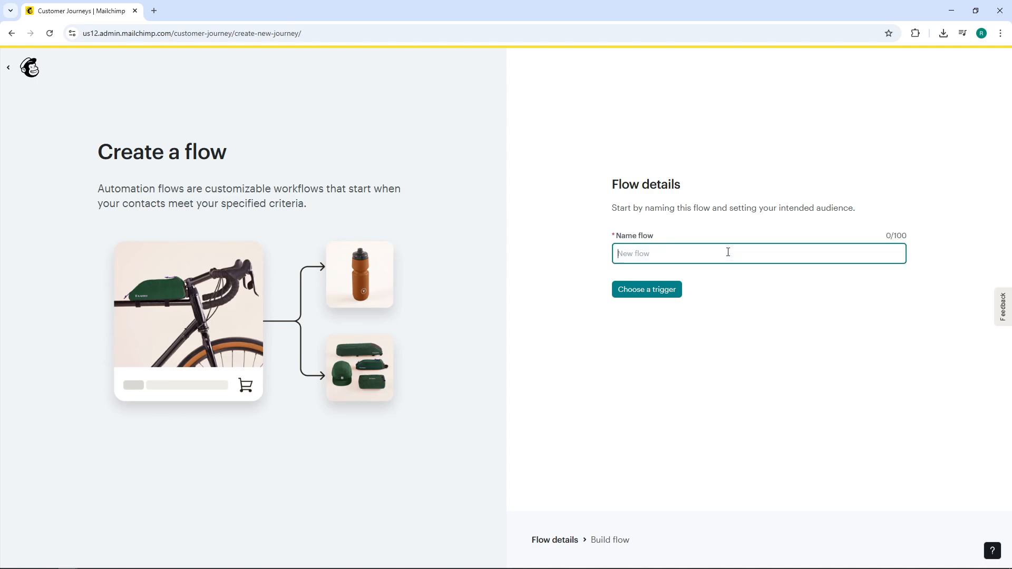
type("Welcome ME")
type("s")
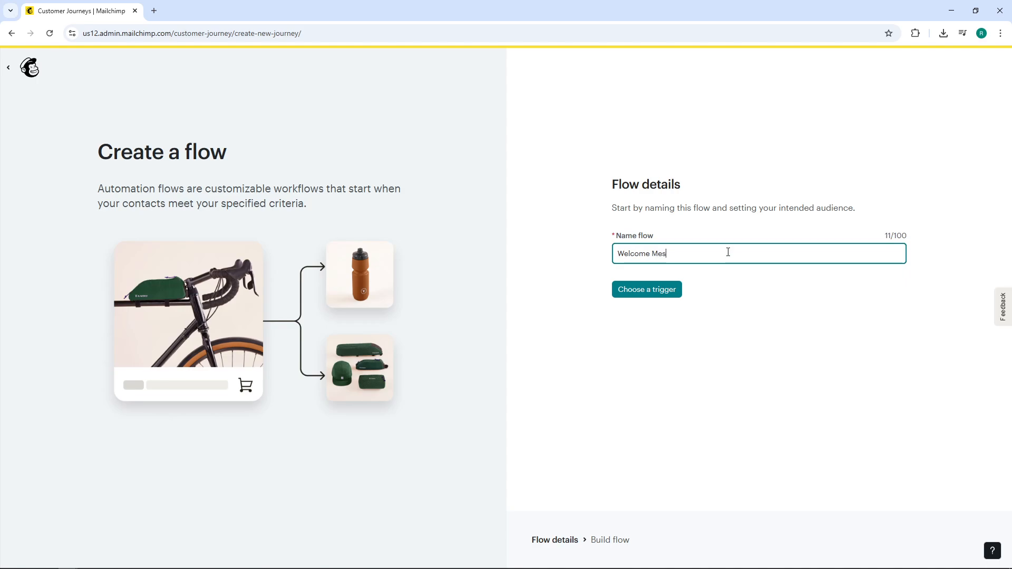
type("sage Tutorials Lab 101")
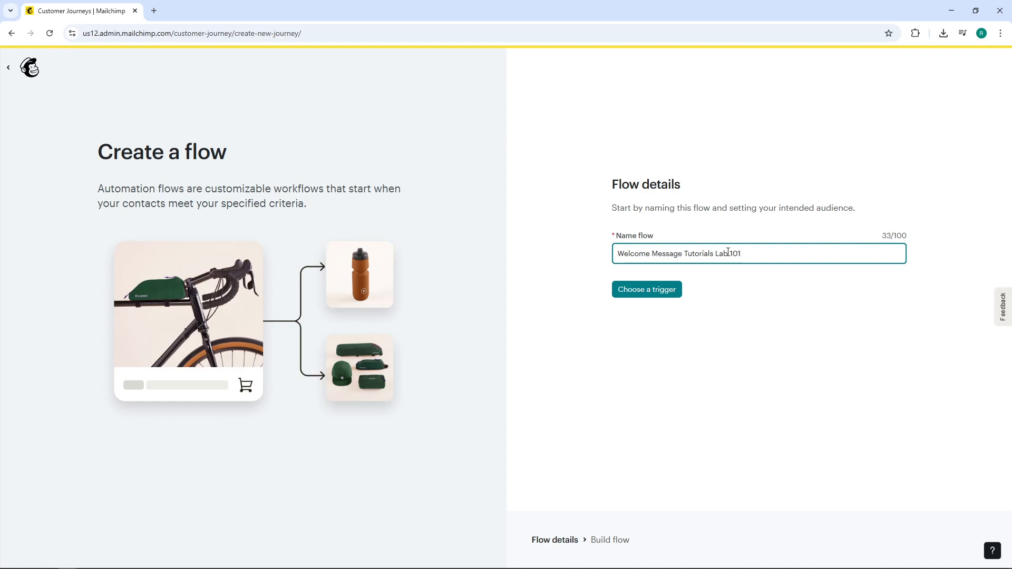
left_click(733, 285)
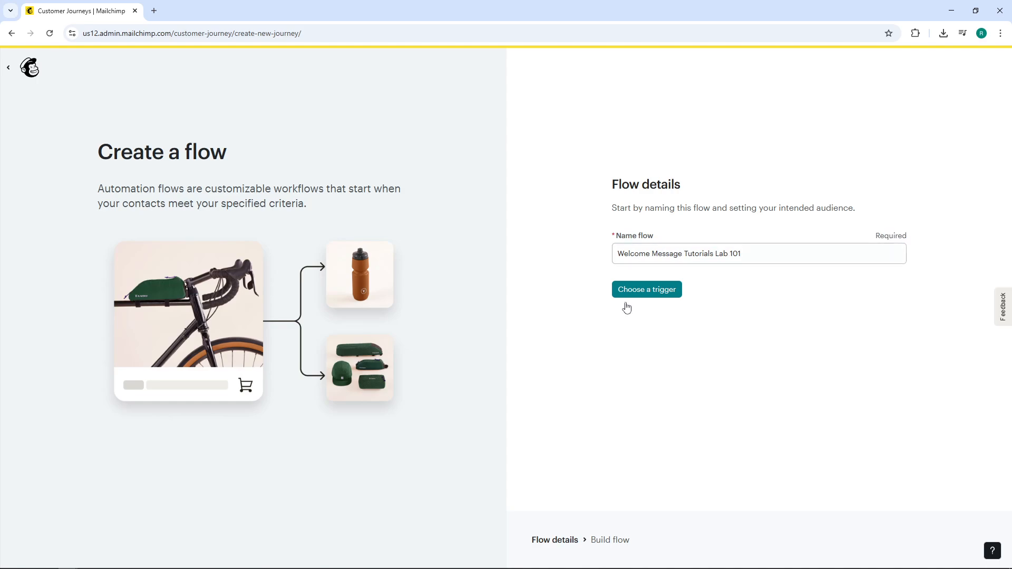
left_click(660, 297)
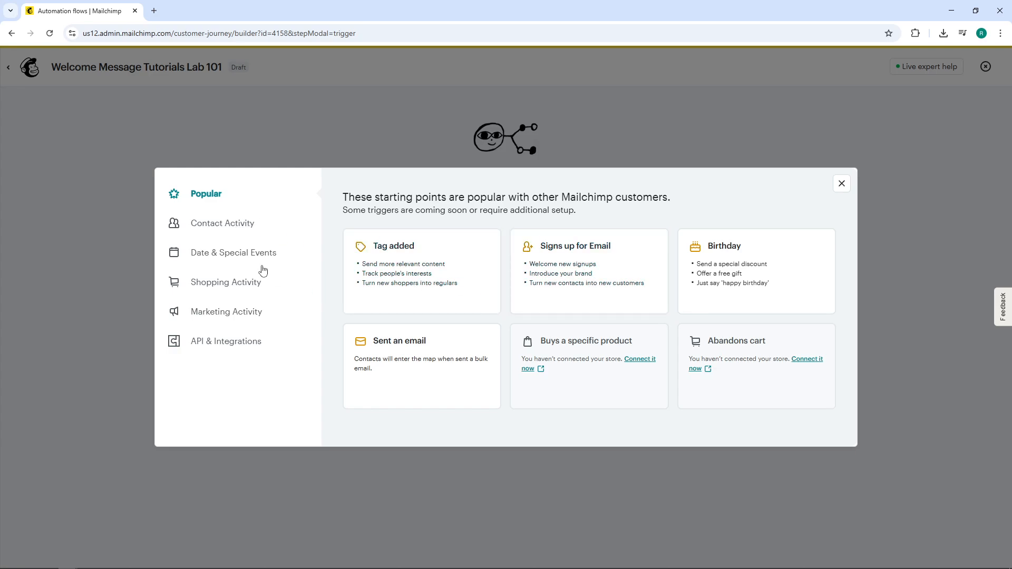
- Browse the trigger categories, then set the flow's trigger to Signs up for Email with imported contacts included and save it
left_click(218, 294)
scroll(449, 313, "down", 2)
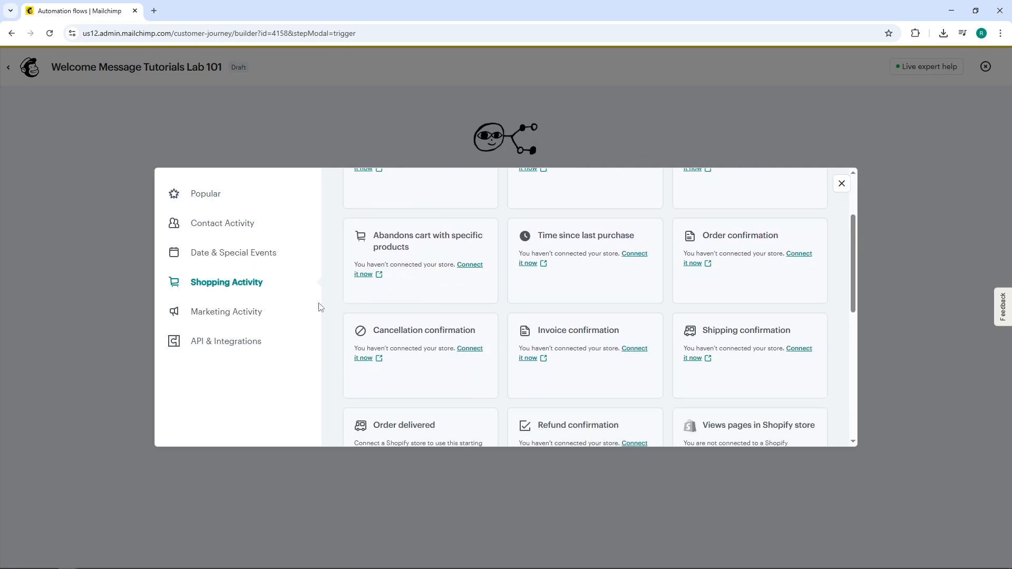
left_click(251, 316)
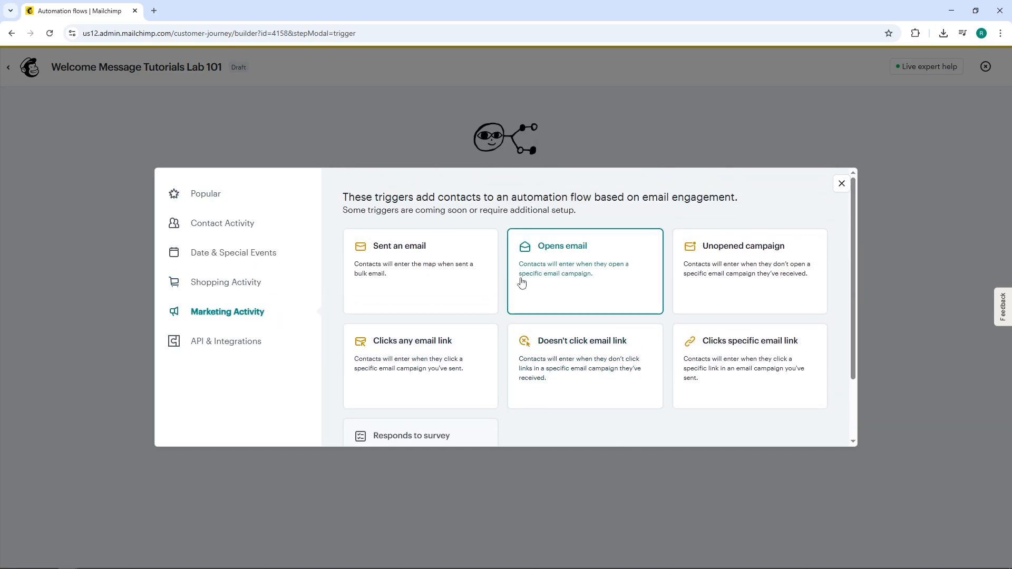
left_click(224, 231)
scroll(606, 300, "down", 3)
left_click(207, 195)
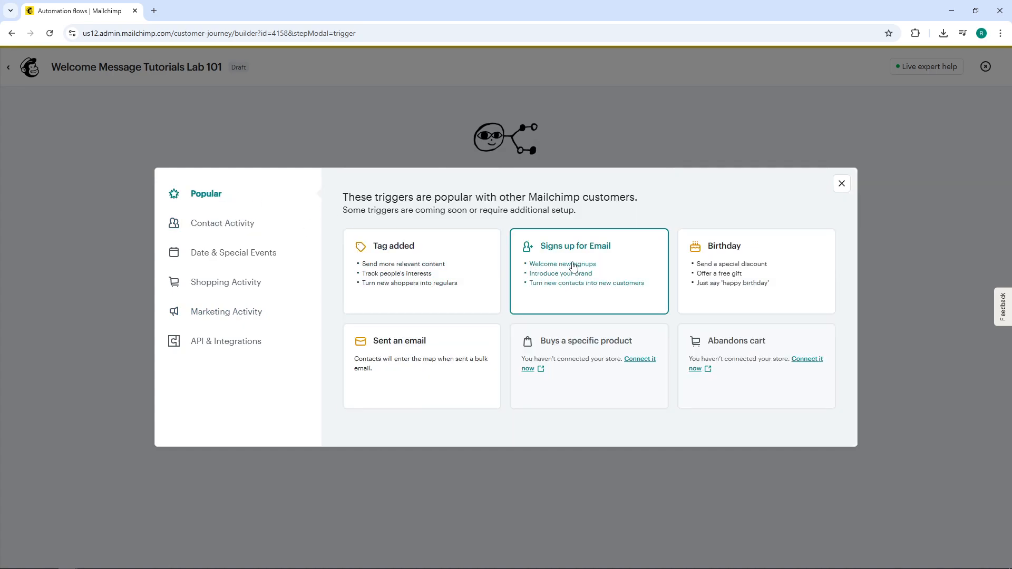
left_click(630, 256)
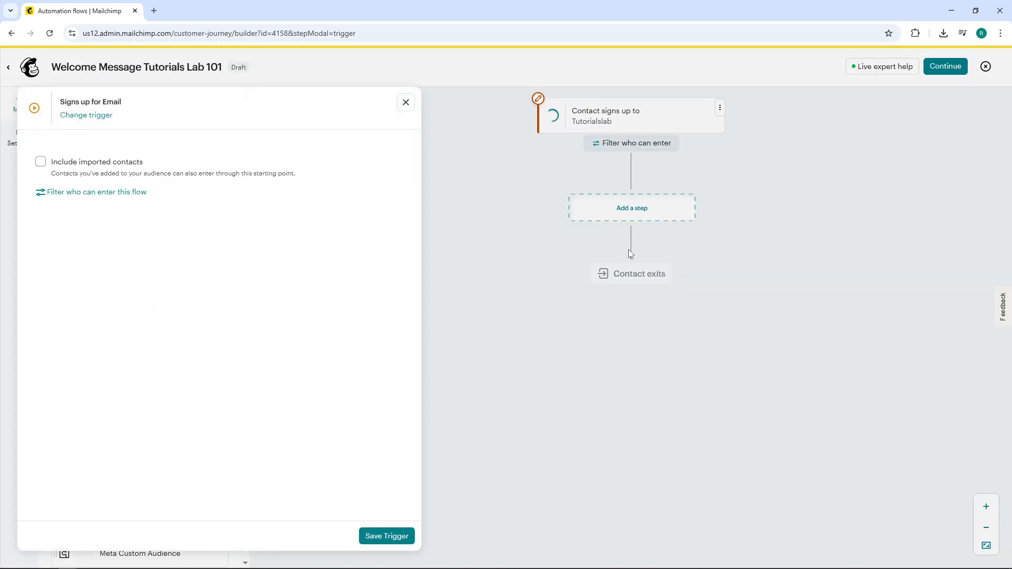
left_click(40, 163)
left_click(408, 536)
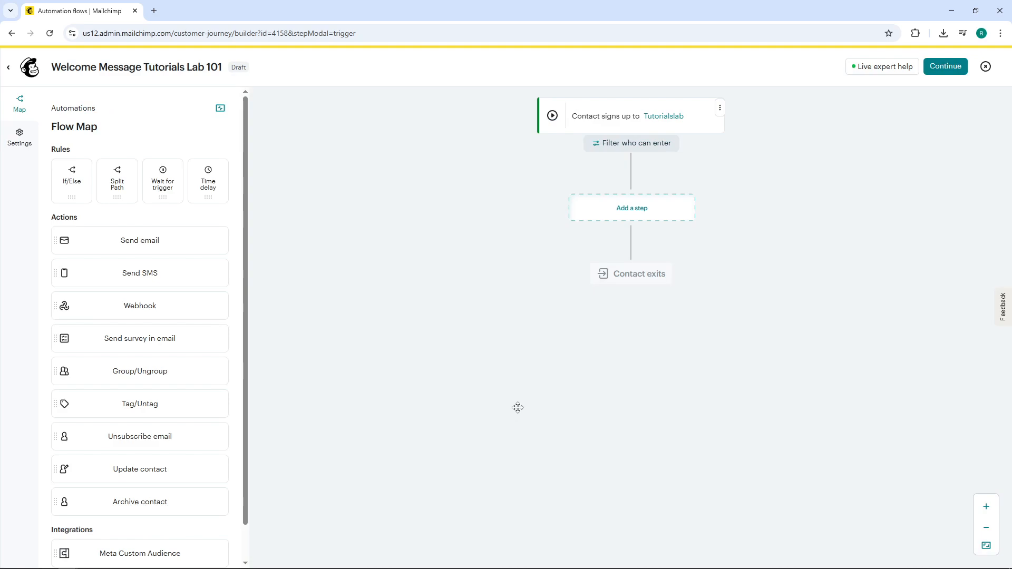
- Add a Send email action as the flow's first step after the sign-up trigger
scroll(124, 360, "down", 1)
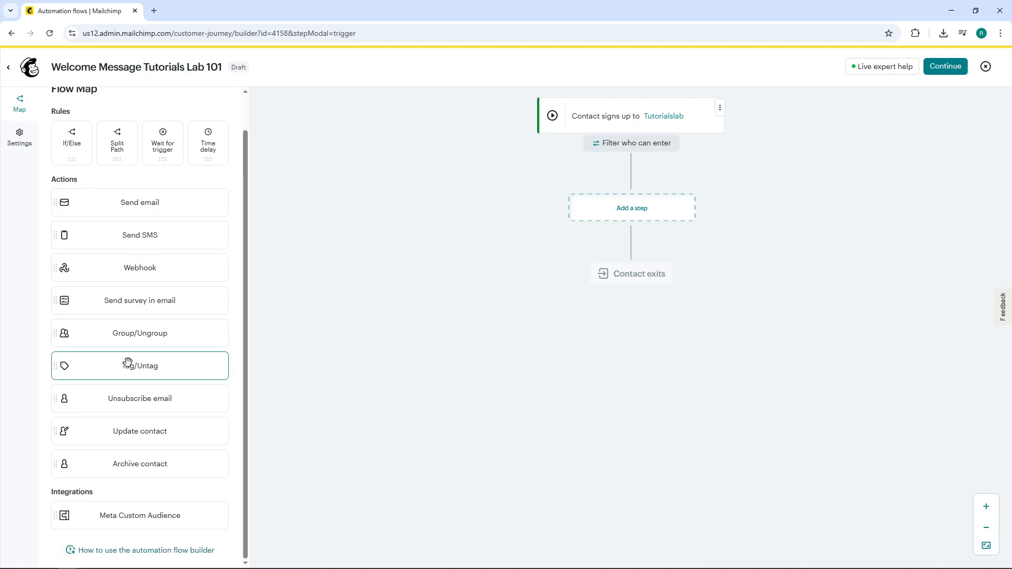
scroll(128, 363, "up", 1)
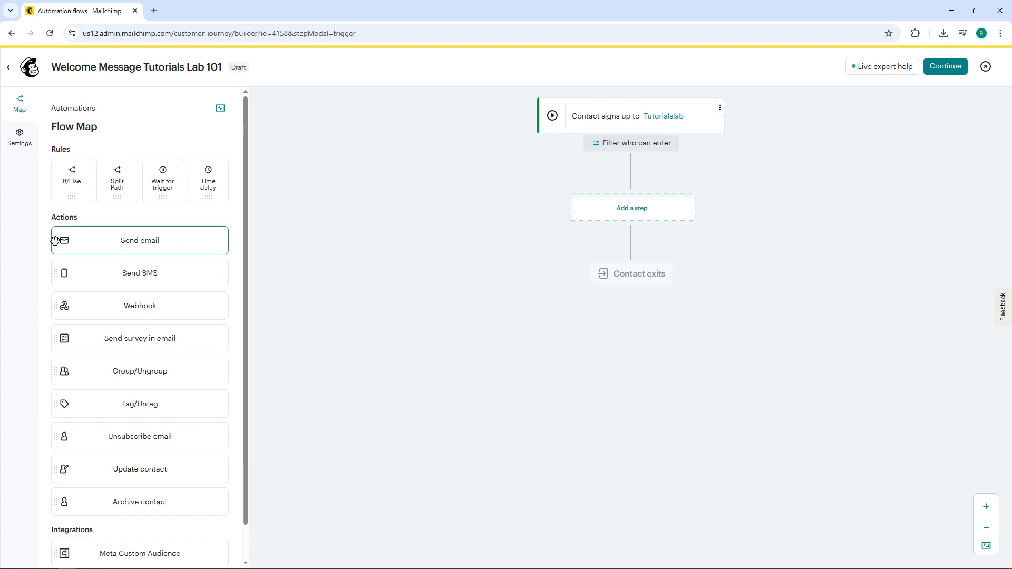
left_click_drag(55, 241, 575, 209)
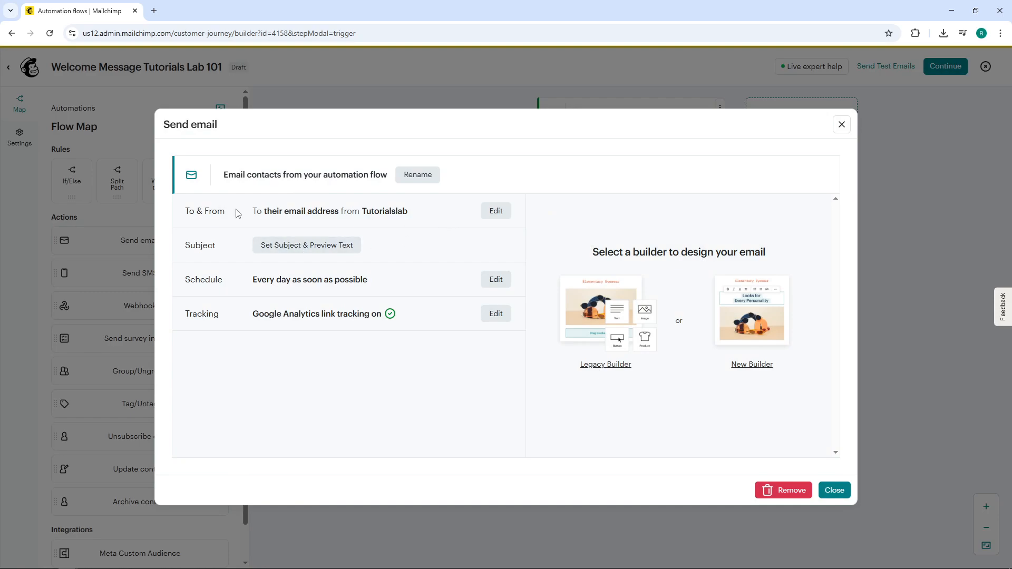
- Review the email's To & From details and save them with the existing recipient field and sender
left_click(495, 212)
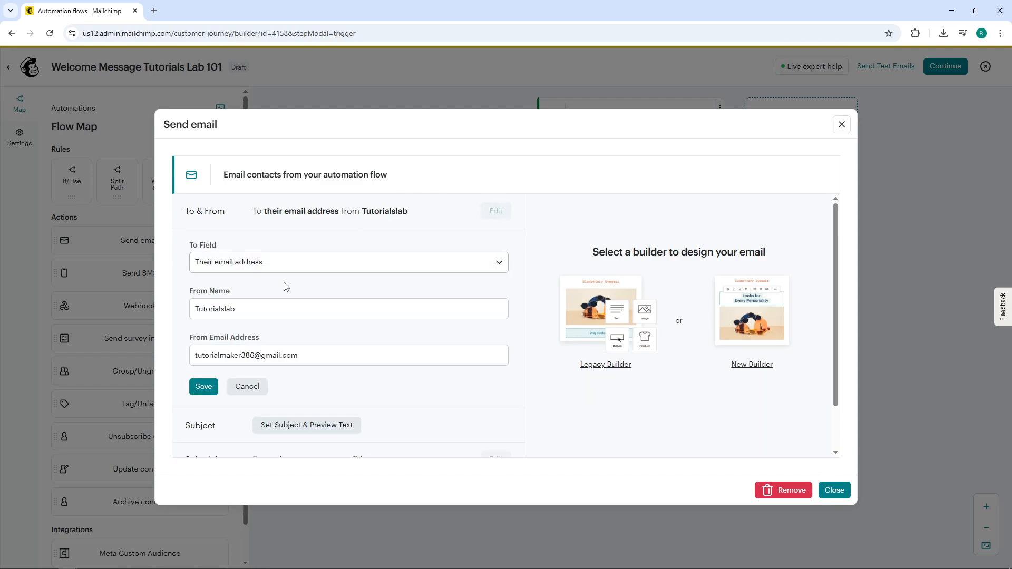
scroll(287, 291, "down", 1)
scroll(287, 291, "down", 2)
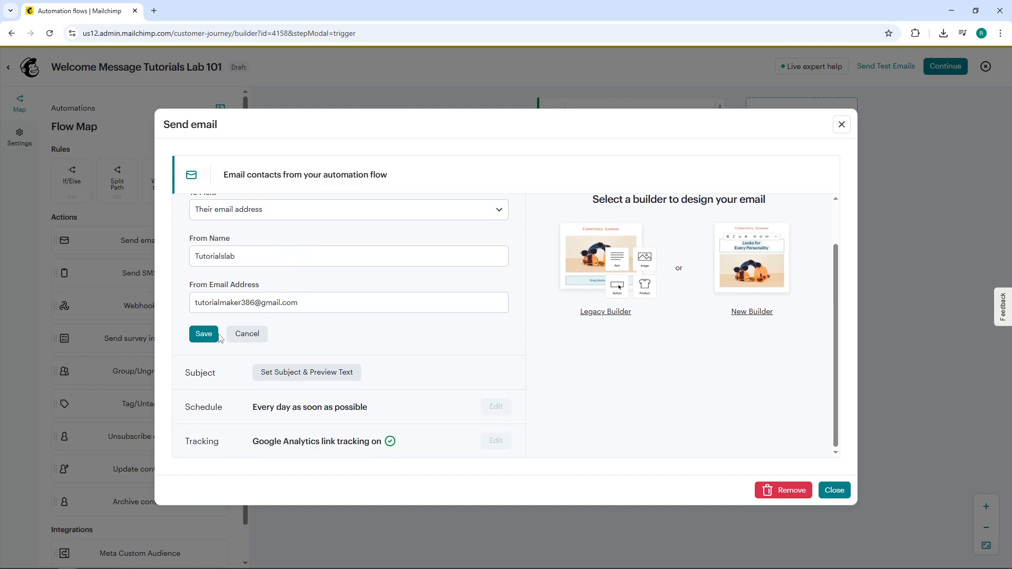
left_click(208, 334)
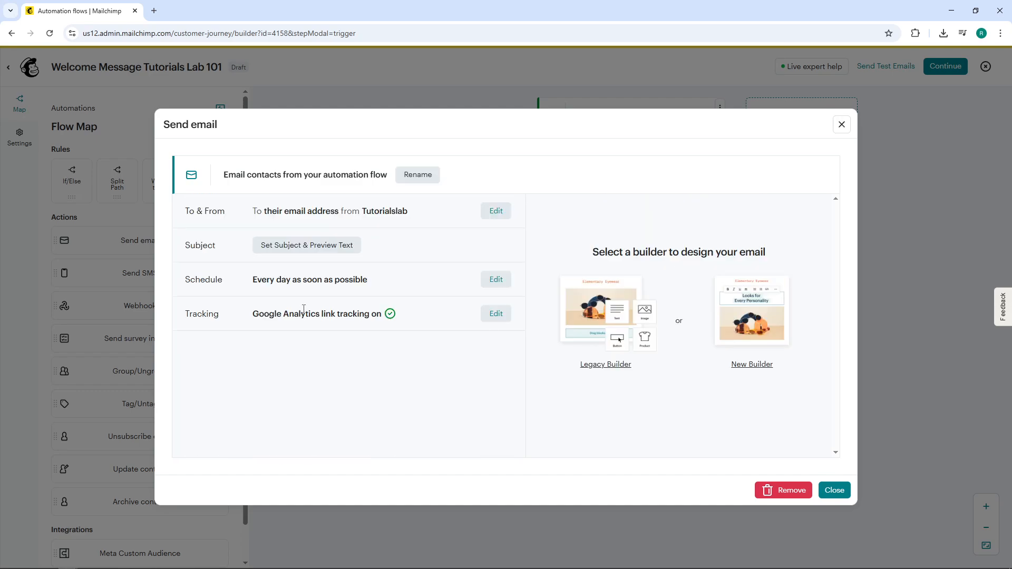
- Set the email's subject to "Thank you for subscribing", leave the preview text empty, and save it
left_click(270, 252)
left_click(230, 301)
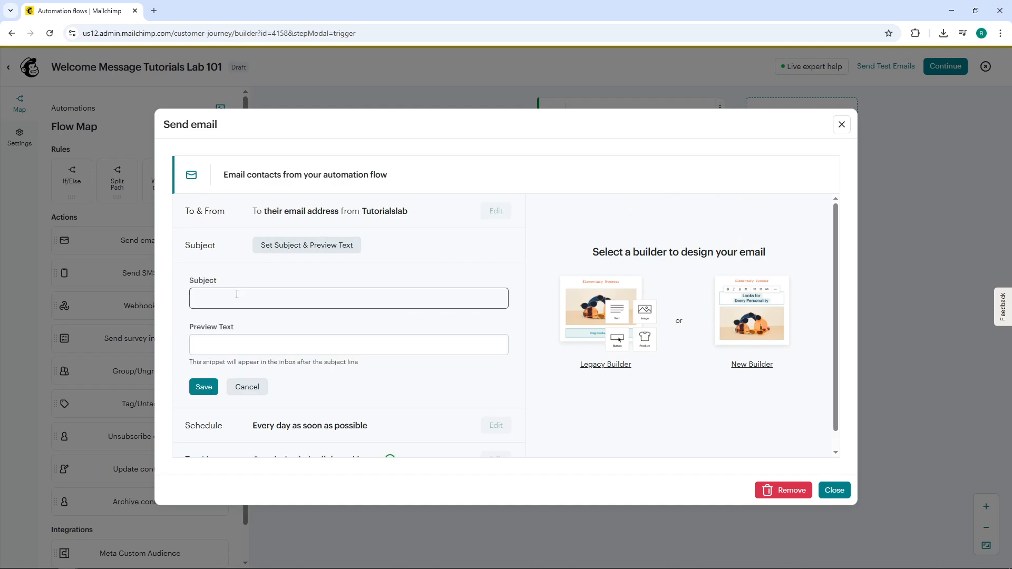
type("Than")
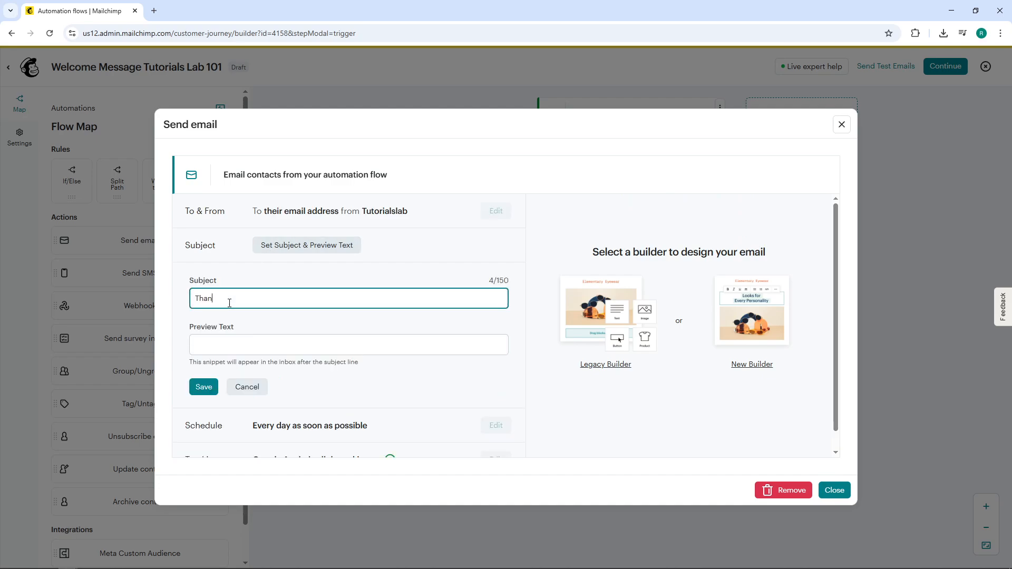
type("k you for subscribe")
left_click(204, 387)
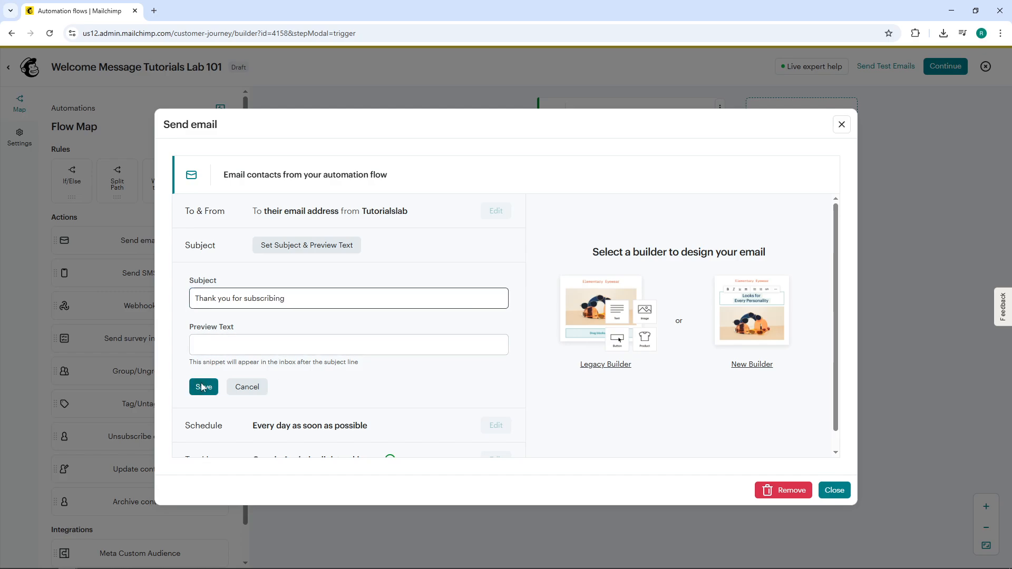
- Design the email in the Legacy Builder with the saved Welcome Message template, then save and return to the flow
left_click(581, 319)
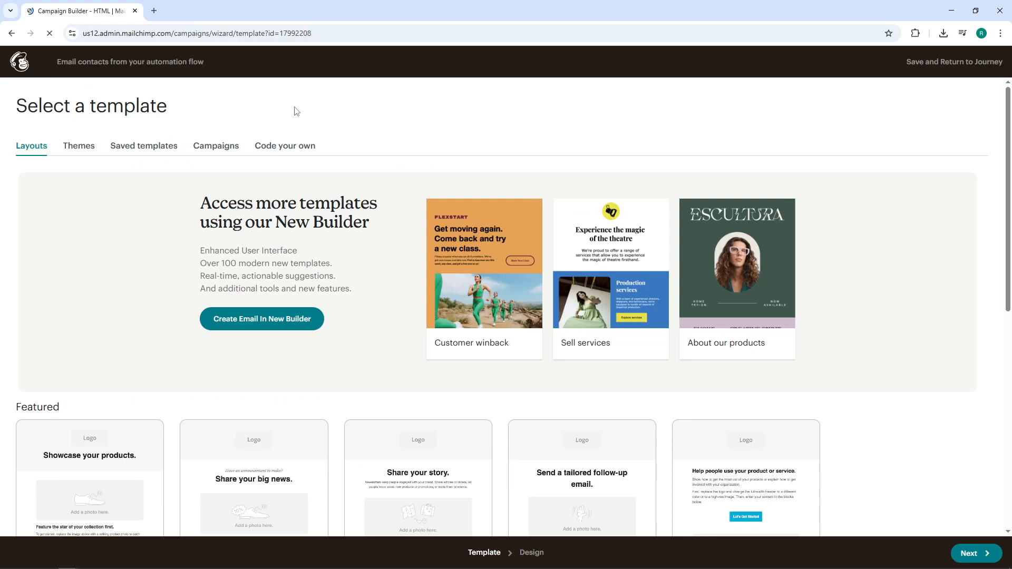
left_click(133, 147)
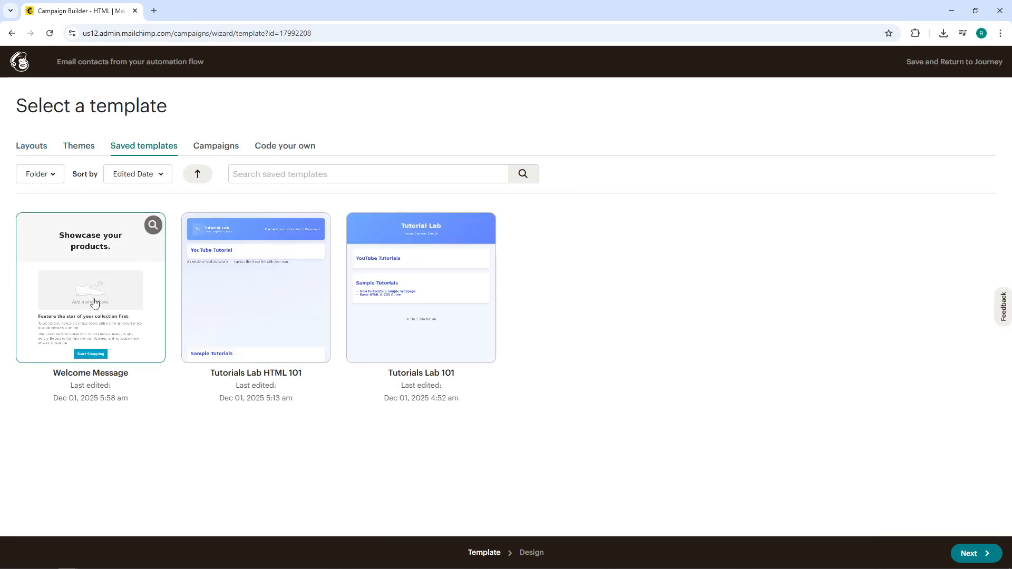
left_click(97, 298)
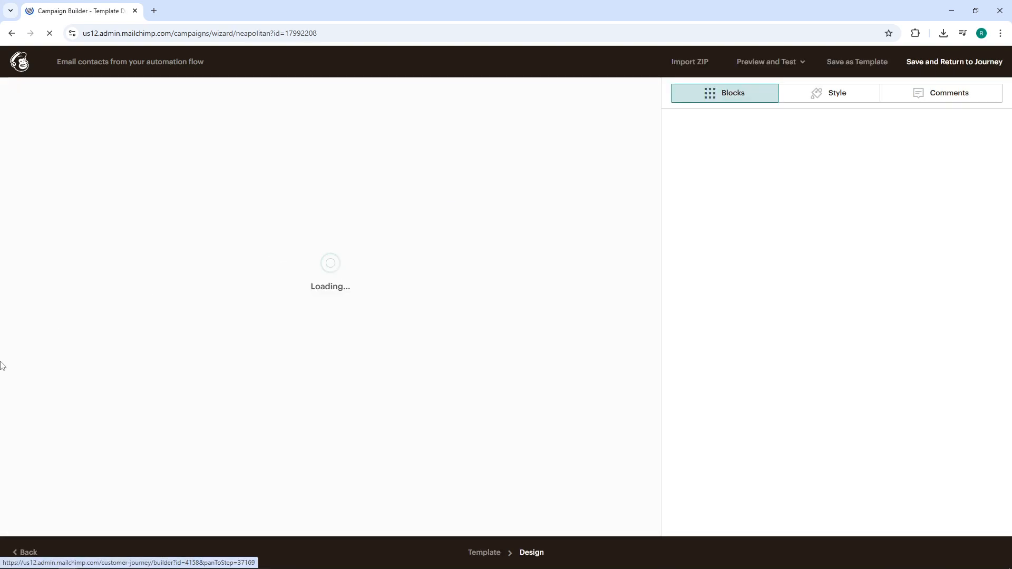
left_click(963, 67)
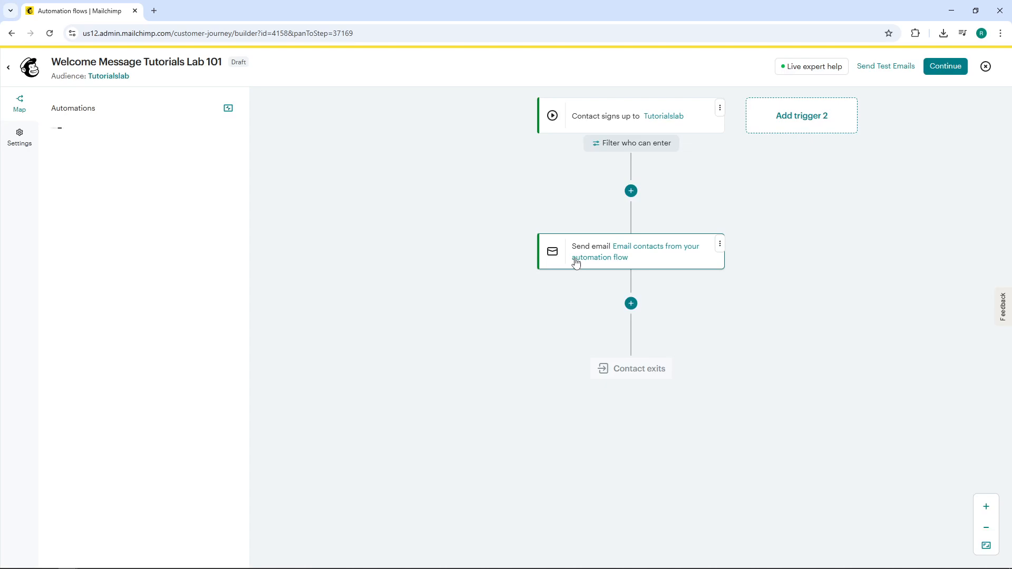
- Continue to the review of the finished automation flow
left_click(948, 68)
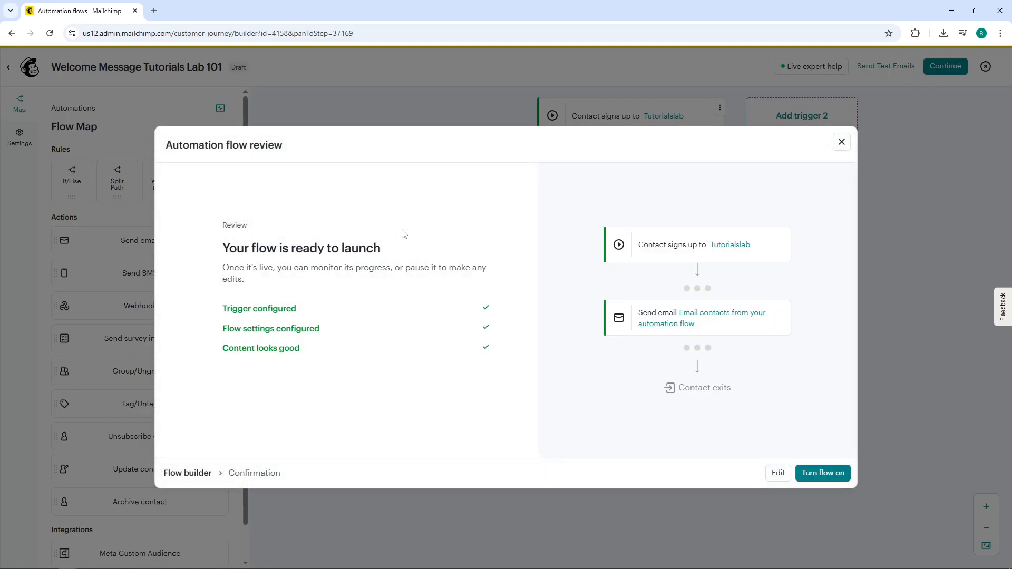